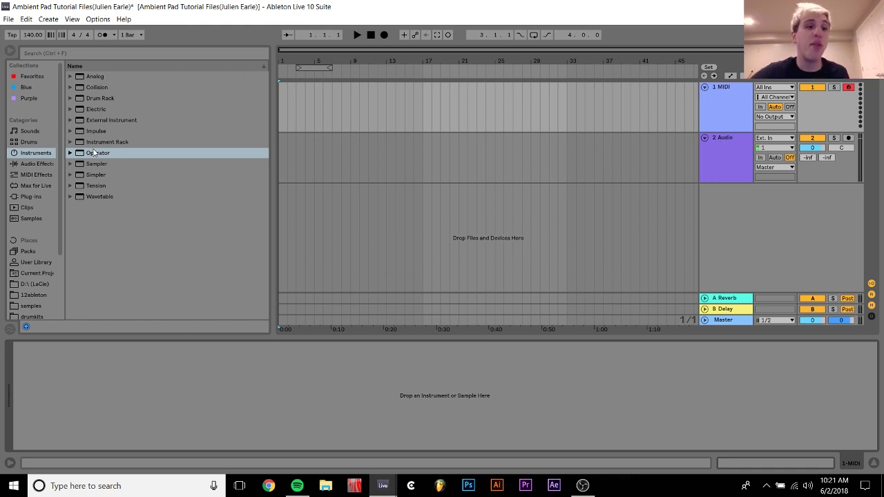
# Load an Operator instrument onto the MIDI track and display oscillator A's envelope.
pyautogui.moveTo(97, 154); pyautogui.dragTo(318, 97)
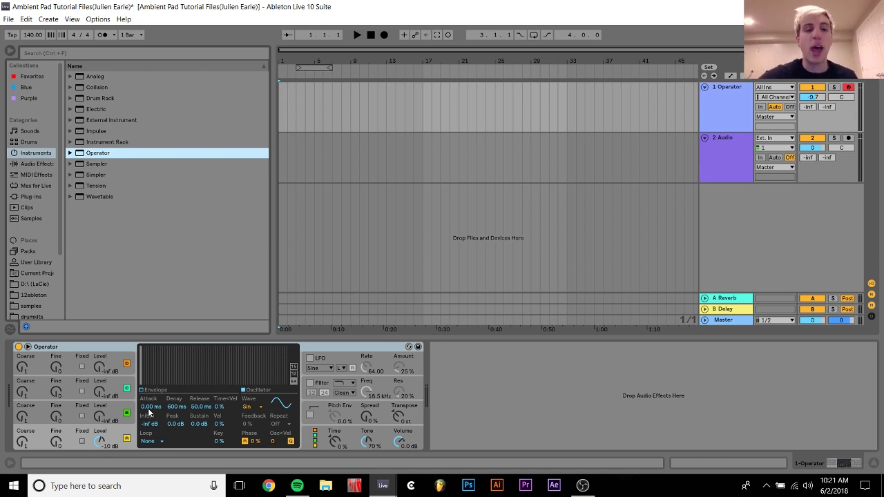
pyautogui.moveTo(149, 408)
pyautogui.mouseDown()
pyautogui.moveTo(151, 395)
pyautogui.moveTo(141, 405)
pyautogui.mouseUp()
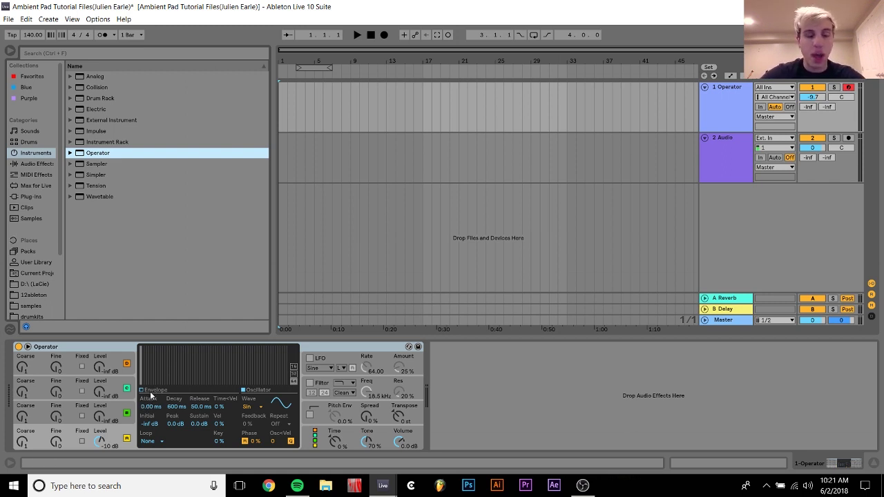
pyautogui.click(148, 395)
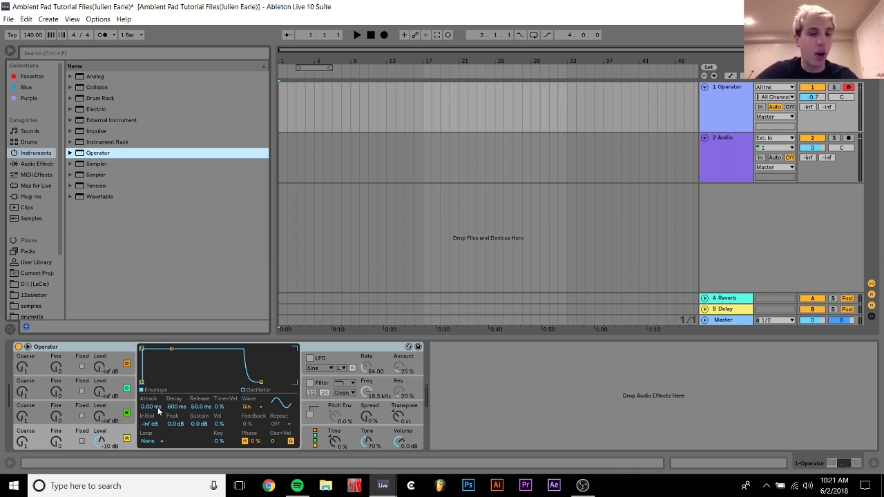
# Shape oscillator A's envelope with attack 59.5 ms, decay 32.9 s, sustain -21 dB and release 1.62 s, and play test notes.
pyautogui.moveTo(158, 409)
pyautogui.mouseDown()
pyautogui.moveTo(158, 393)
pyautogui.moveTo(151, 412)
pyautogui.moveTo(151, 401)
pyautogui.mouseUp()
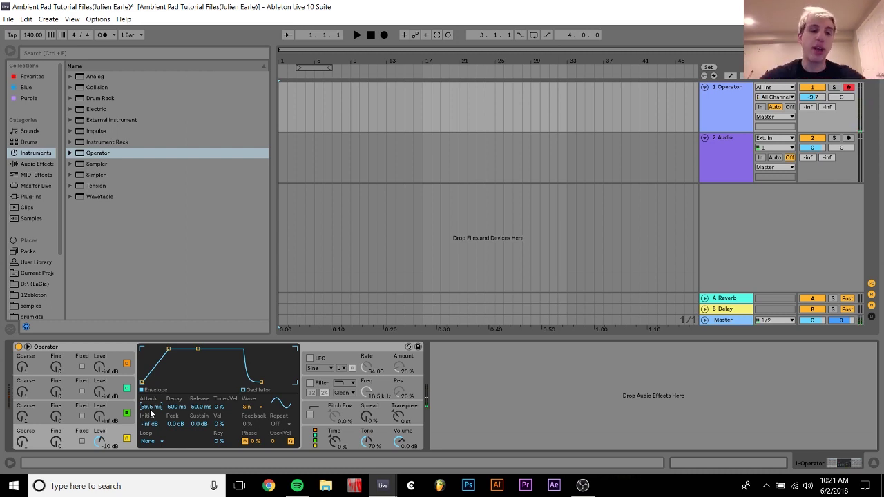
pyautogui.moveTo(201, 423); pyautogui.dragTo(200, 456)
pyautogui.moveTo(178, 410); pyautogui.dragTo(199, 383)
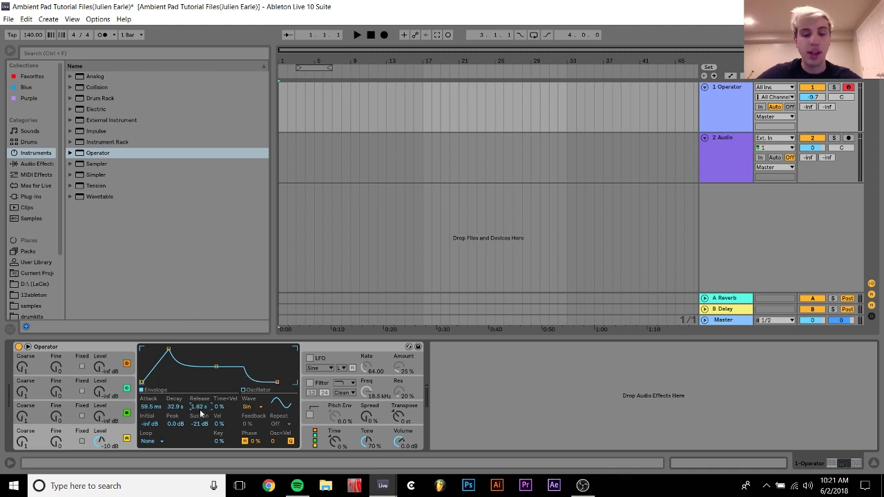
pyautogui.press('a')
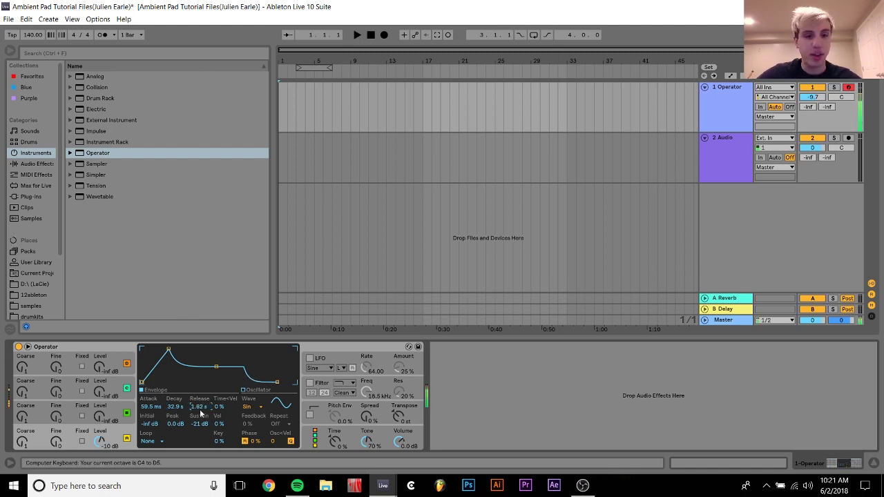
pyautogui.press('z')
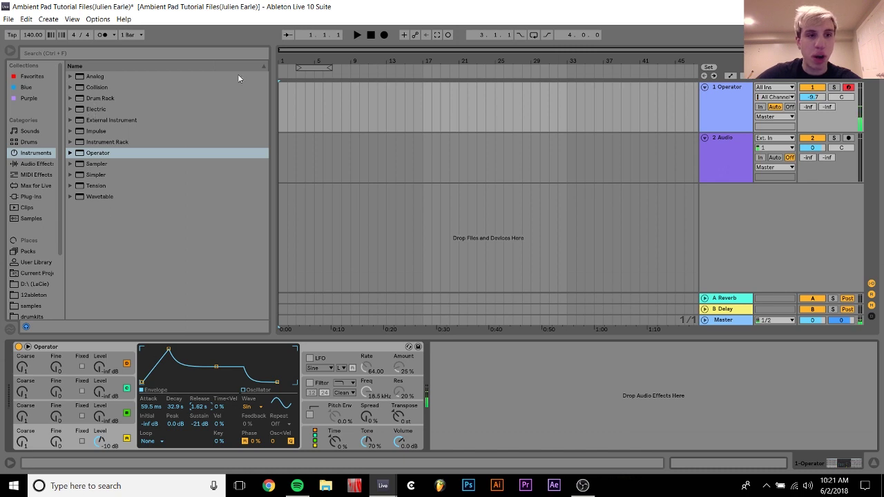
pyautogui.hotkey('ctrl', 'shift', 't')
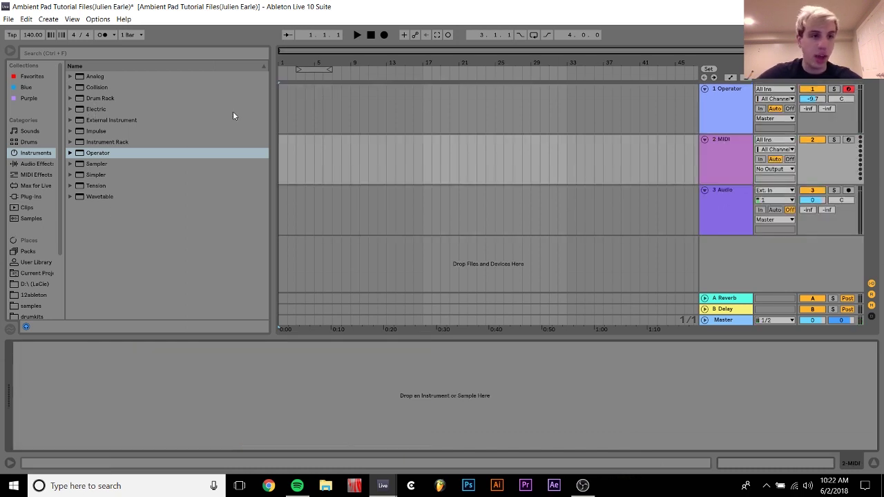
pyautogui.doubleClick(101, 153)
pyautogui.press('a')
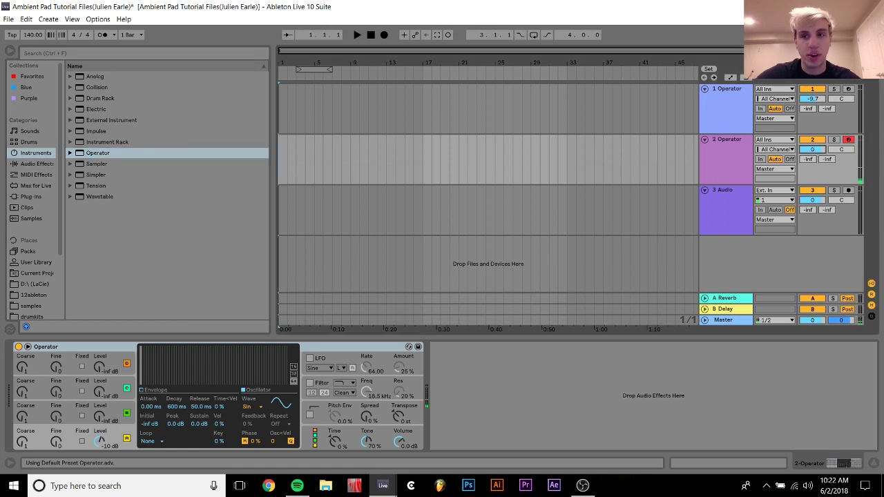
pyautogui.moveTo(812, 149); pyautogui.dragTo(811, 158)
pyautogui.click(739, 160)
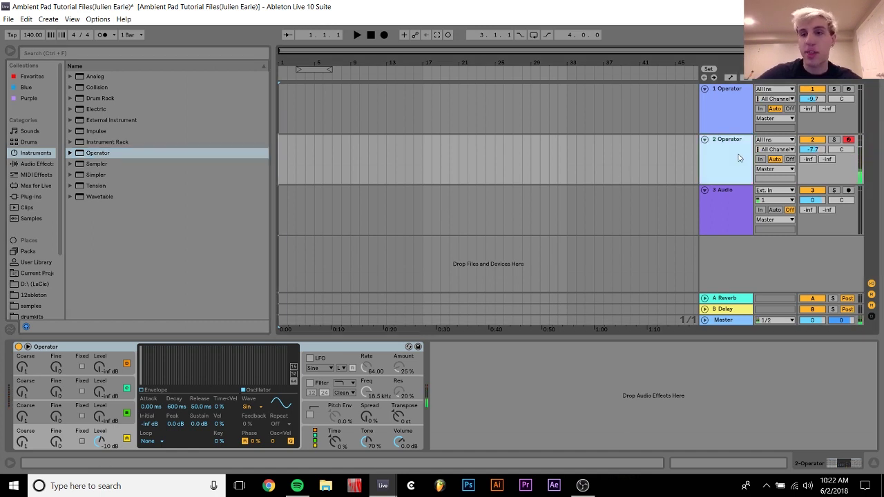
pyautogui.press('Delete')
# On the first Operator track, set oscillator B's coarse tuning to 6 and its level to -22 dB.
pyautogui.click(725, 105)
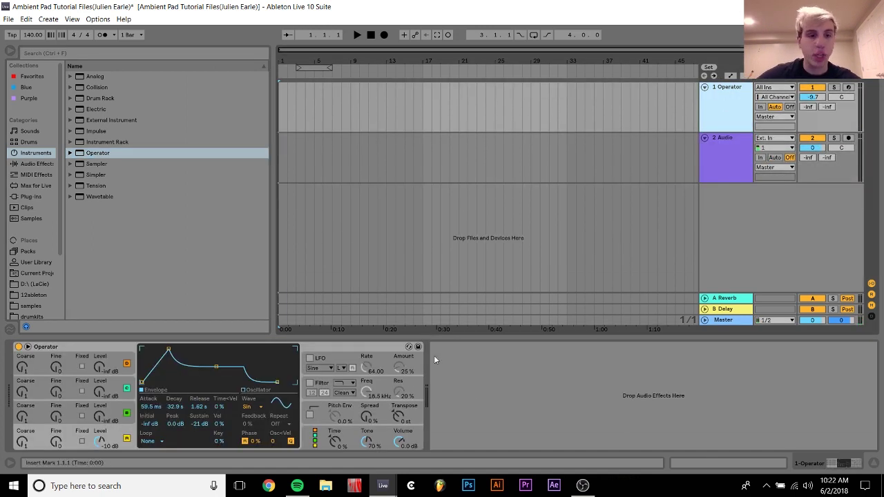
pyautogui.click(117, 428)
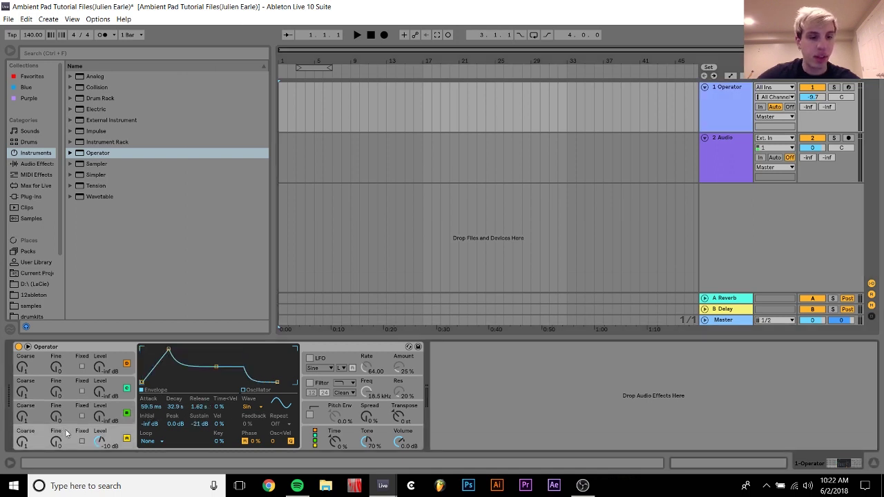
pyautogui.click(108, 420)
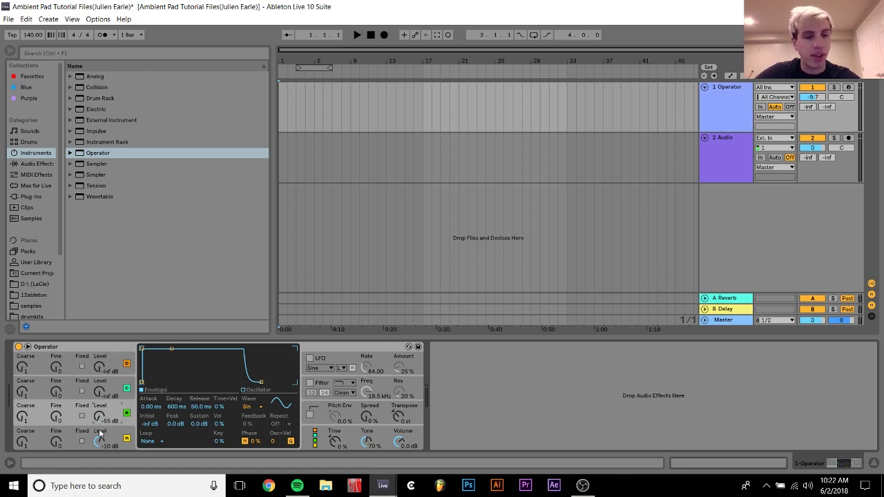
pyautogui.moveTo(101, 418); pyautogui.dragTo(100, 400)
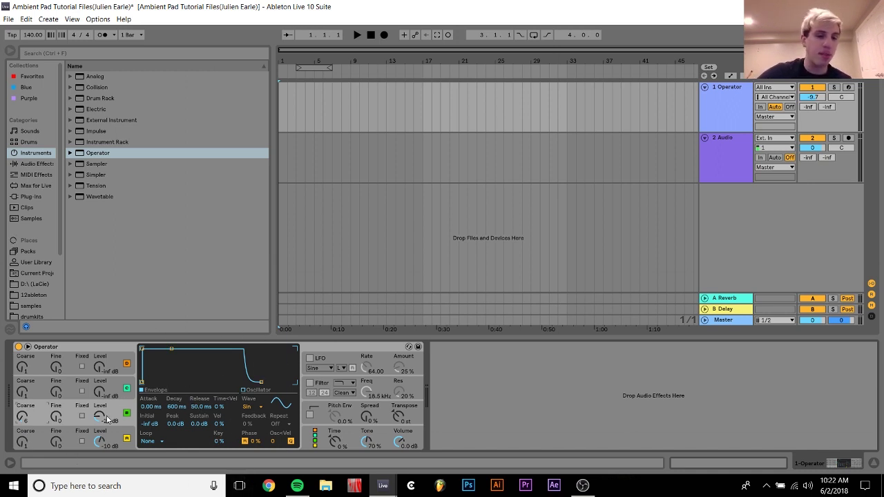
pyautogui.moveTo(97, 418); pyautogui.dragTo(97, 415)
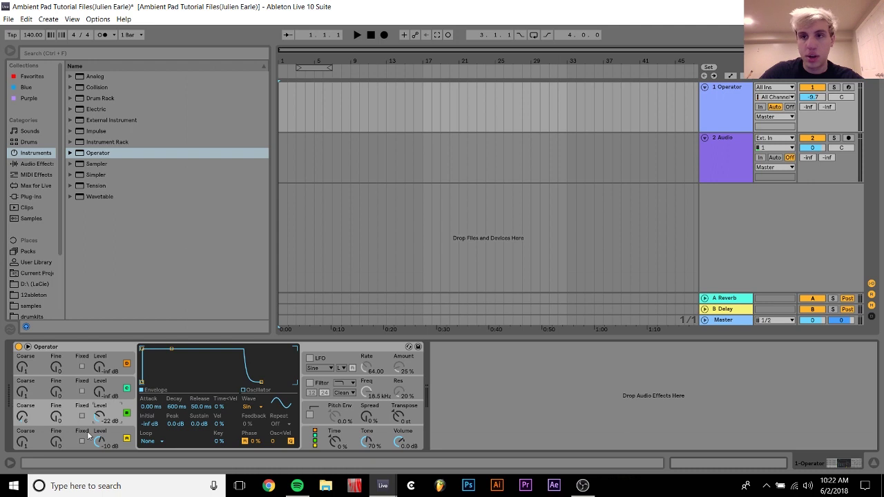
# Arm the Operator track and set oscillator B's release to 60 s and its level to -27 dB.
pyautogui.click(848, 87)
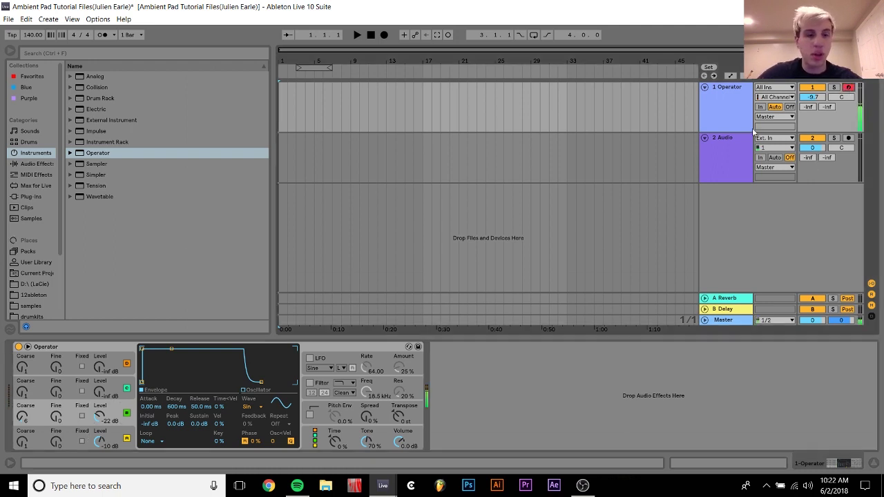
pyautogui.moveTo(200, 406); pyautogui.dragTo(199, 366)
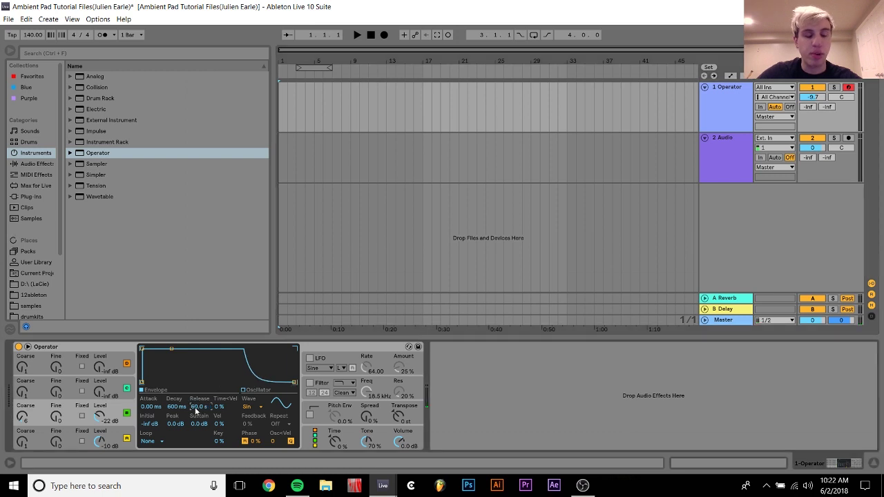
pyautogui.moveTo(102, 413)
pyautogui.mouseDown()
pyautogui.moveTo(103, 425)
pyautogui.moveTo(102, 412)
pyautogui.mouseUp()
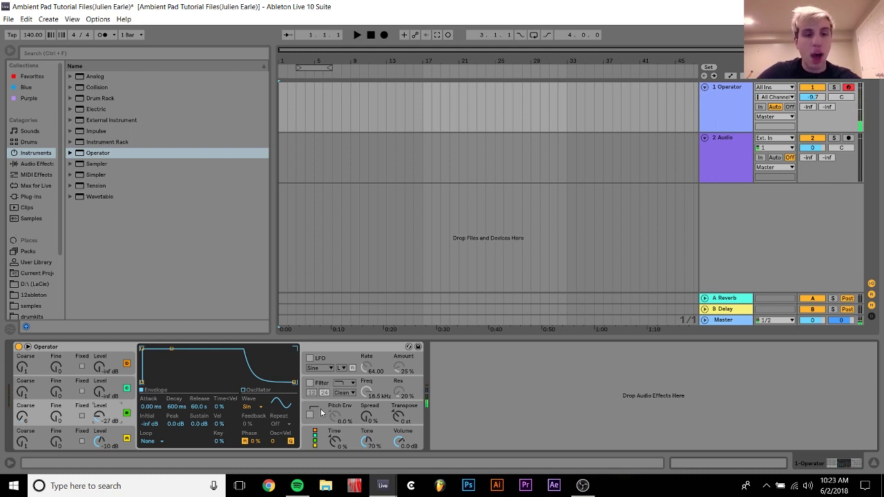
# Enable Operator's LFO with an amount of 5.0% and a rate of 52.41.
pyautogui.click(309, 357)
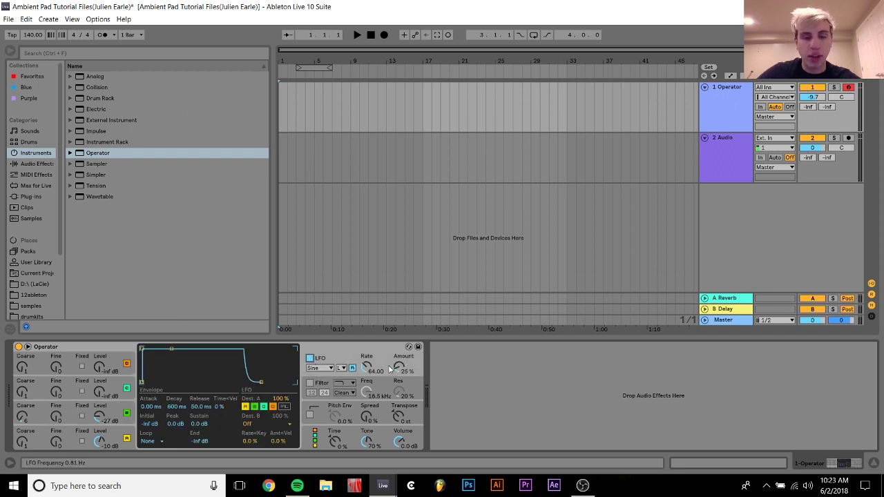
pyautogui.click(351, 368)
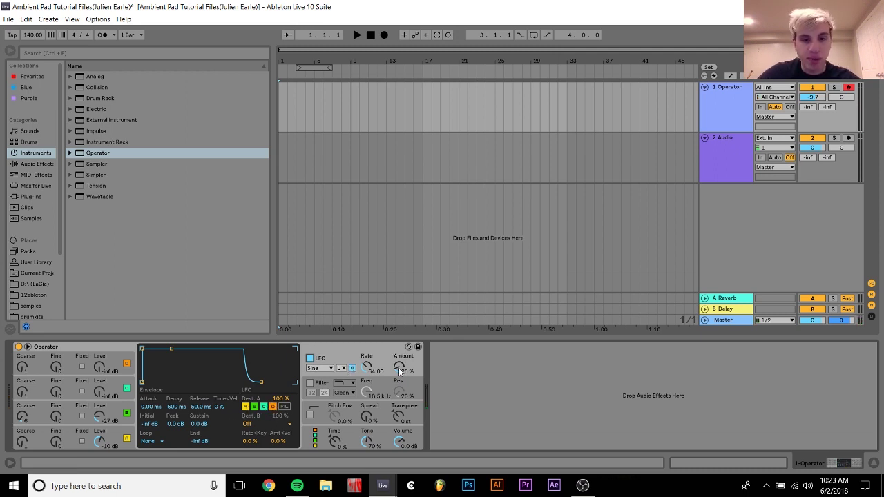
pyautogui.scroll(-3, 399, 371)
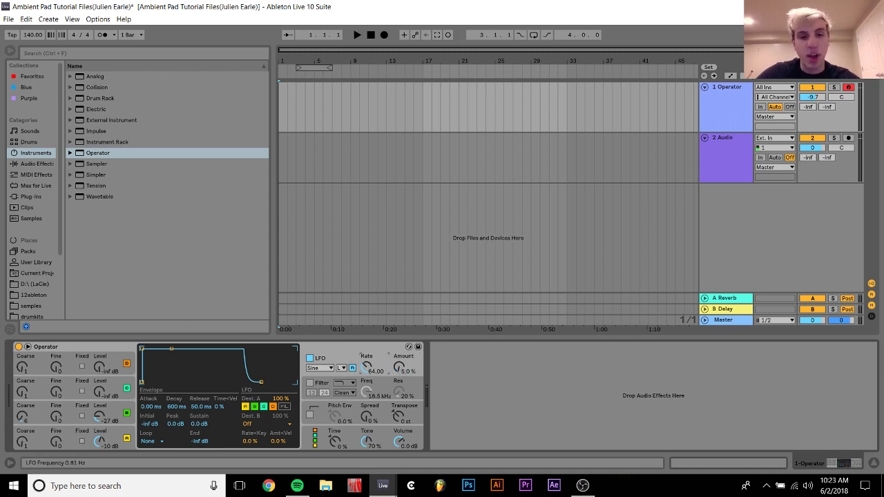
pyautogui.scroll(-4, 367, 372)
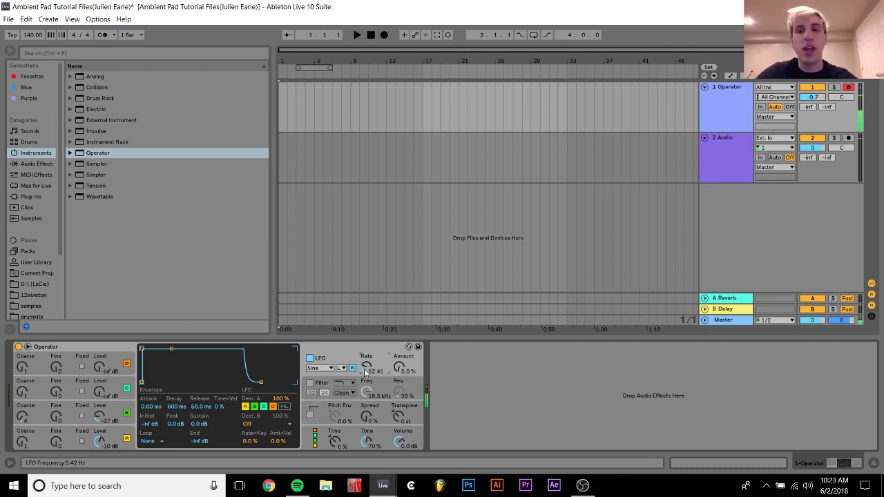
# Enable Operator's filter, lower its cutoff frequency to 1.96 kHz, and audition the sound.
pyautogui.click(310, 387)
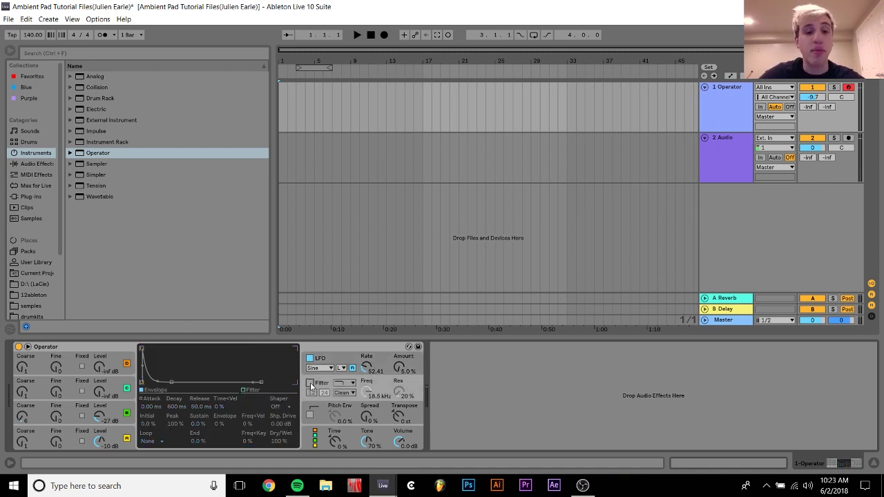
pyautogui.click(310, 384)
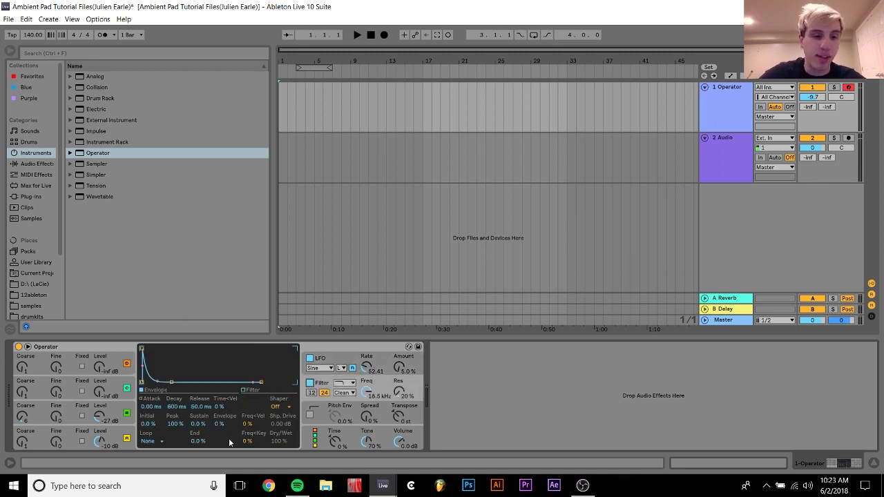
pyautogui.moveTo(367, 391)
pyautogui.mouseDown()
pyautogui.moveTo(366, 414)
pyautogui.moveTo(366, 397)
pyautogui.mouseUp()
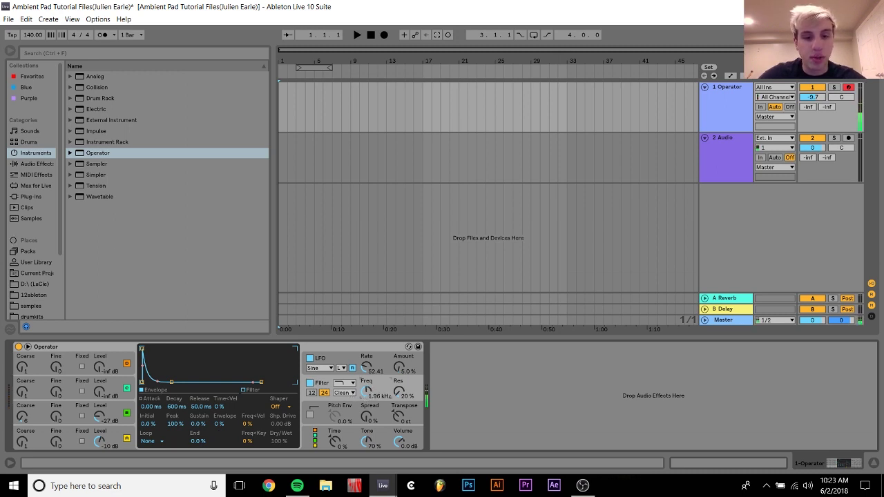
pyautogui.click(193, 234)
pyautogui.press('x')
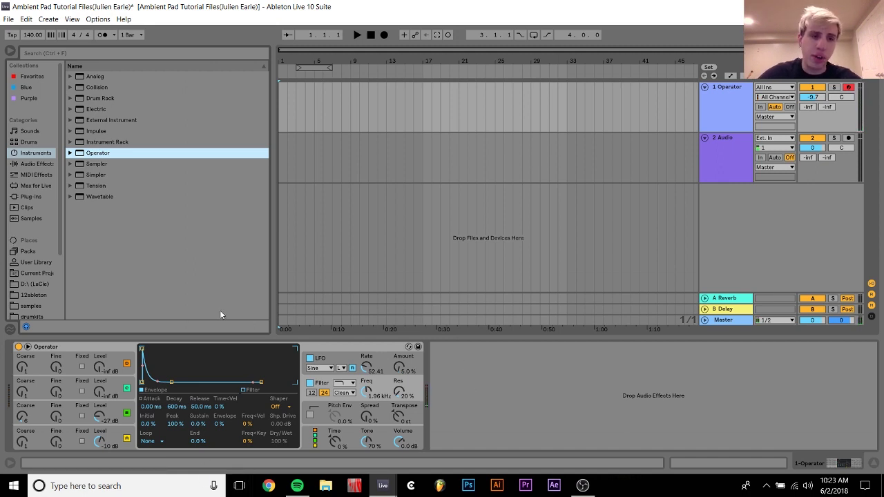
# Add a Chorus audio effect after Operator and set its dry/wet mix to 39%.
pyautogui.click(46, 164)
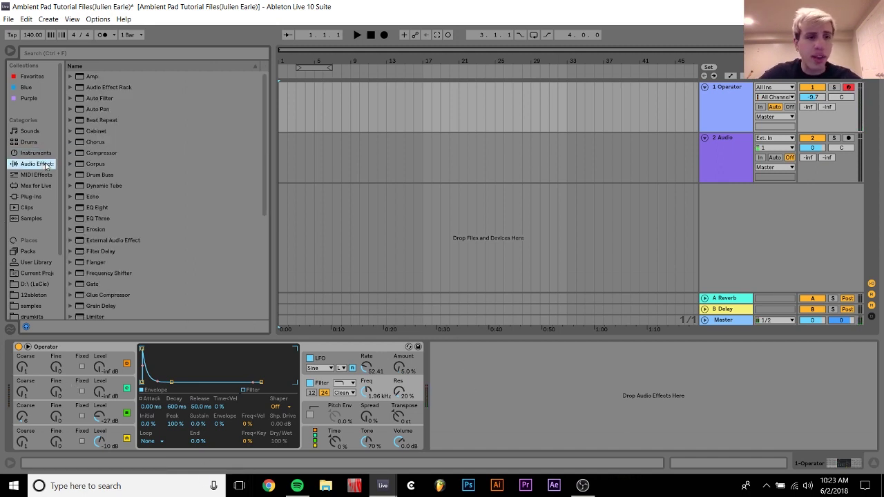
pyautogui.doubleClick(101, 142)
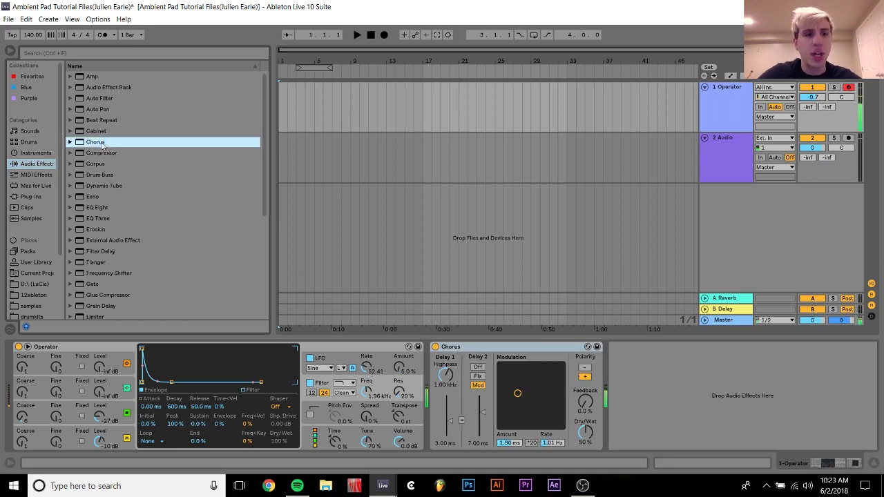
pyautogui.moveTo(586, 431); pyautogui.dragTo(586, 446)
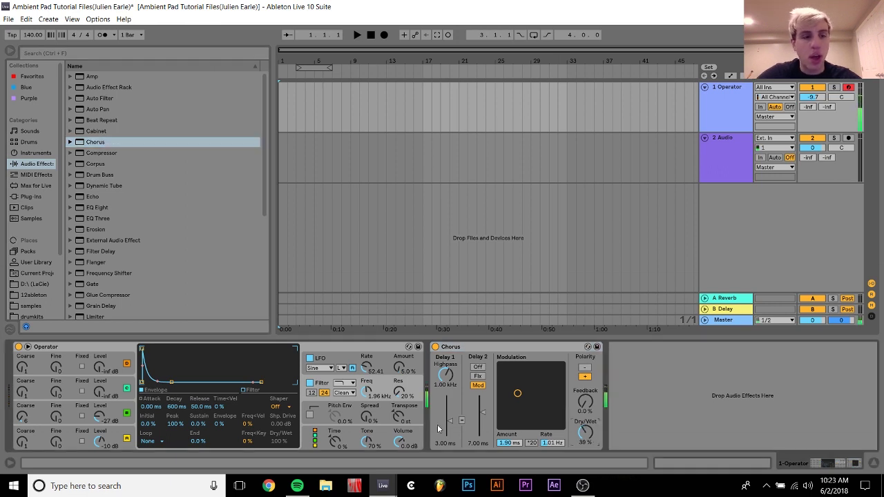
# Add a Grain Delay after the Chorus with dry/wet at 28% and an unsynced delay time of 67.5 ms.
pyautogui.doubleClick(94, 307)
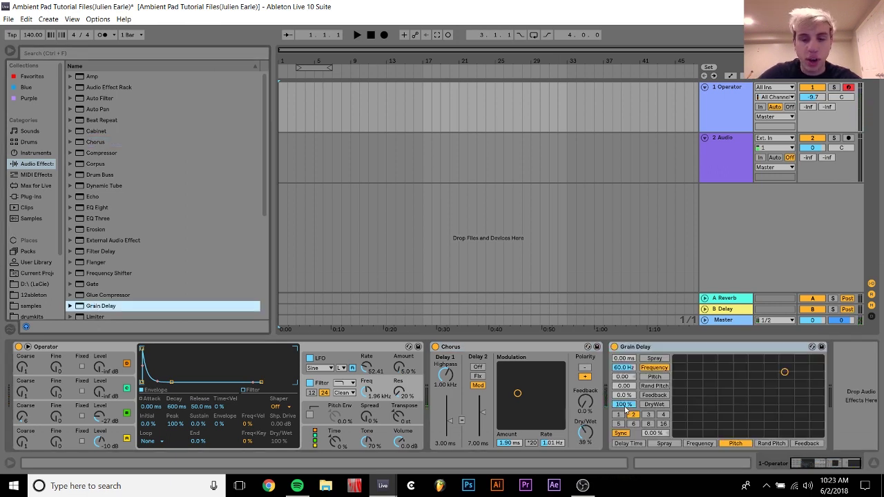
pyautogui.moveTo(626, 410); pyautogui.dragTo(626, 416)
pyautogui.click(621, 433)
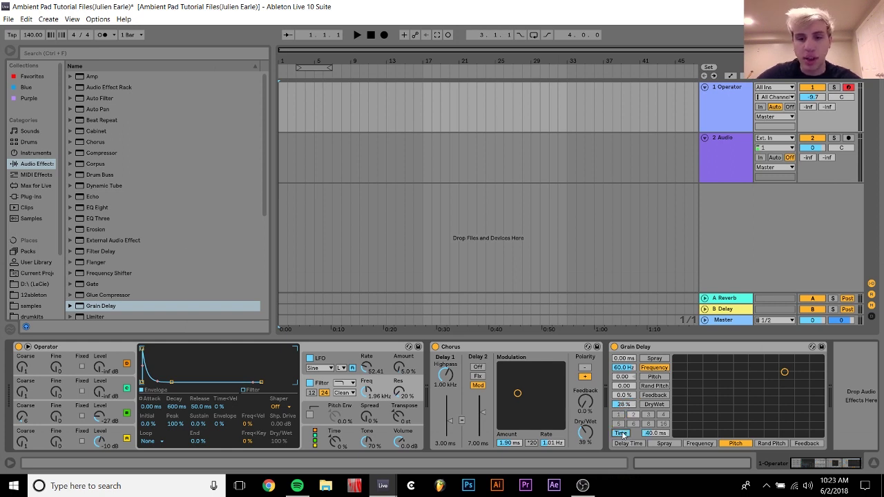
pyautogui.click(655, 433)
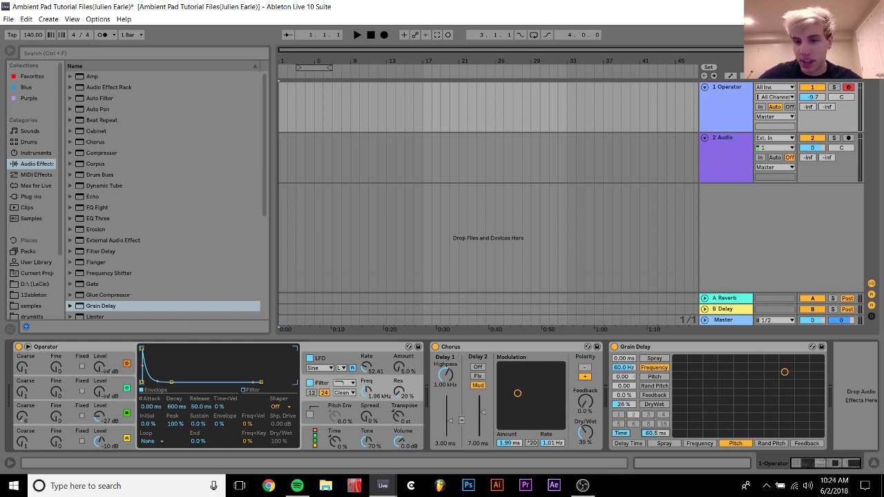
pyautogui.moveTo(656, 433); pyautogui.dragTo(658, 434)
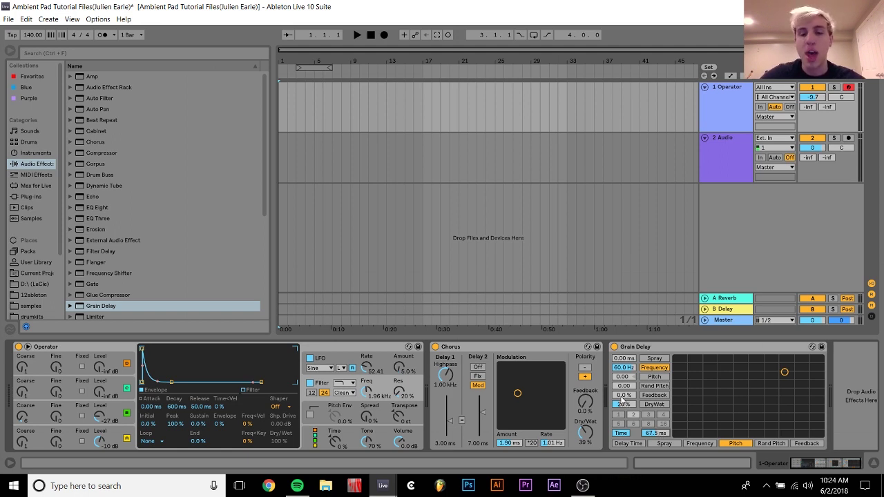
# Set the Grain Delay's feedback to 24%, spray to 190 ms and pitch to 12.
pyautogui.moveTo(623, 396); pyautogui.dragTo(625, 321)
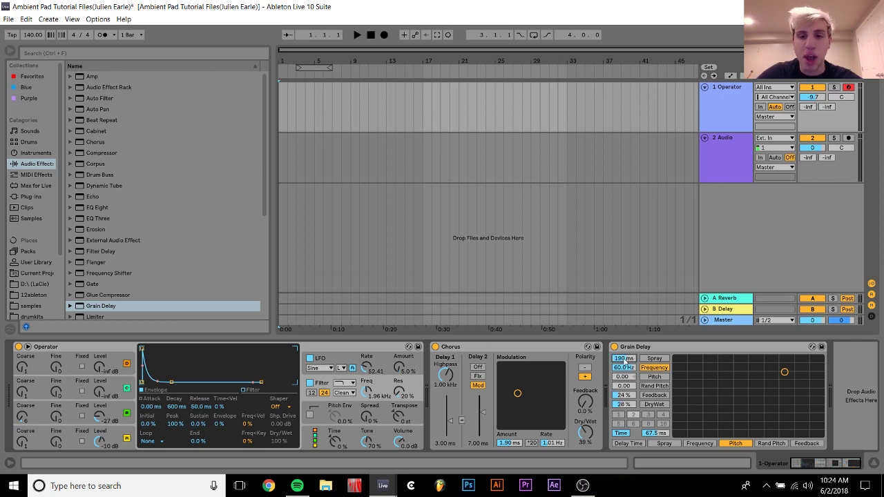
pyautogui.moveTo(625, 378); pyautogui.dragTo(624, 365)
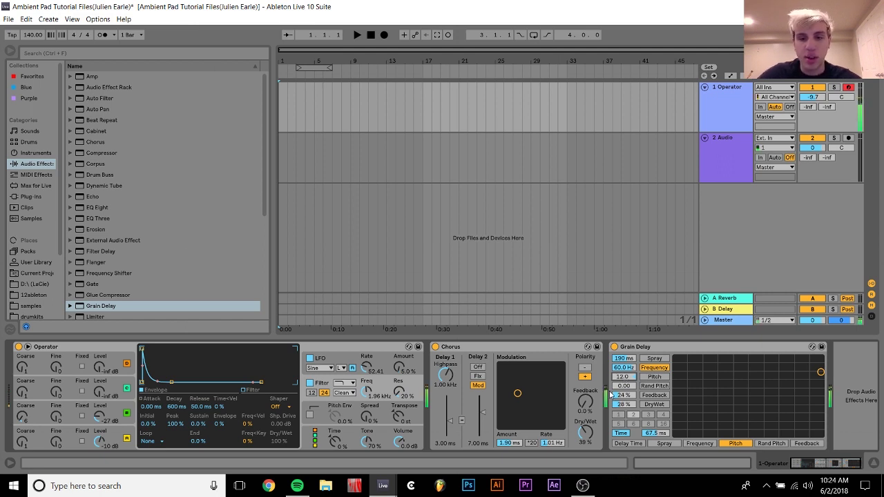
# Set the Grain Delay's spray to 46.4 ms and its dry/wet mix to 21%.
pyautogui.moveTo(623, 357)
pyautogui.mouseDown()
pyautogui.moveTo(633, 421)
pyautogui.moveTo(639, 358)
pyautogui.mouseUp()
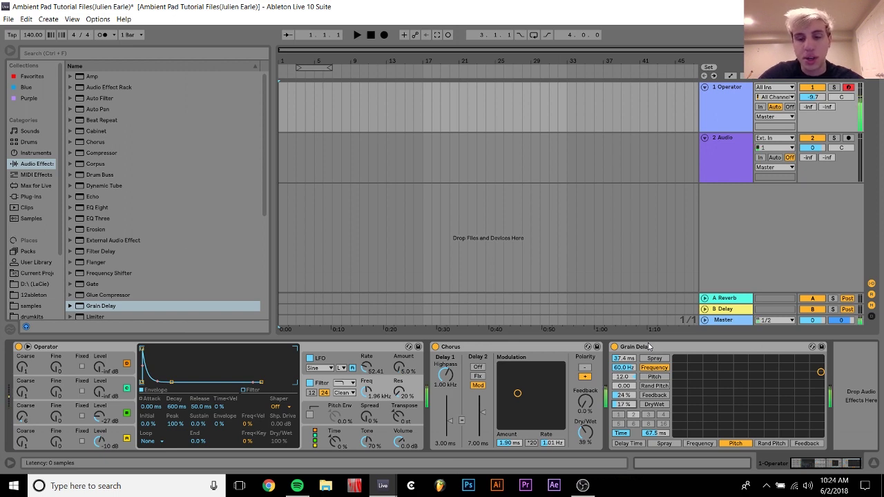
pyautogui.moveTo(625, 359); pyautogui.dragTo(625, 338)
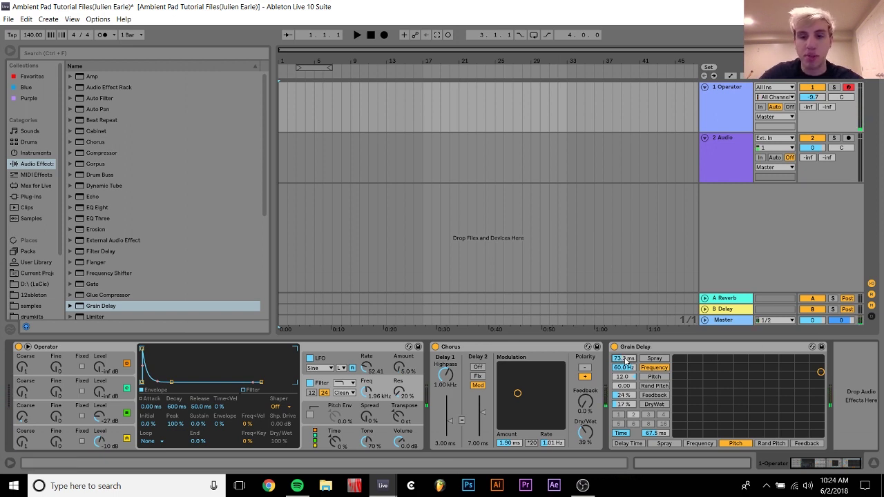
pyautogui.moveTo(625, 359)
pyautogui.mouseDown()
pyautogui.moveTo(624, 342)
pyautogui.moveTo(625, 359)
pyautogui.mouseUp()
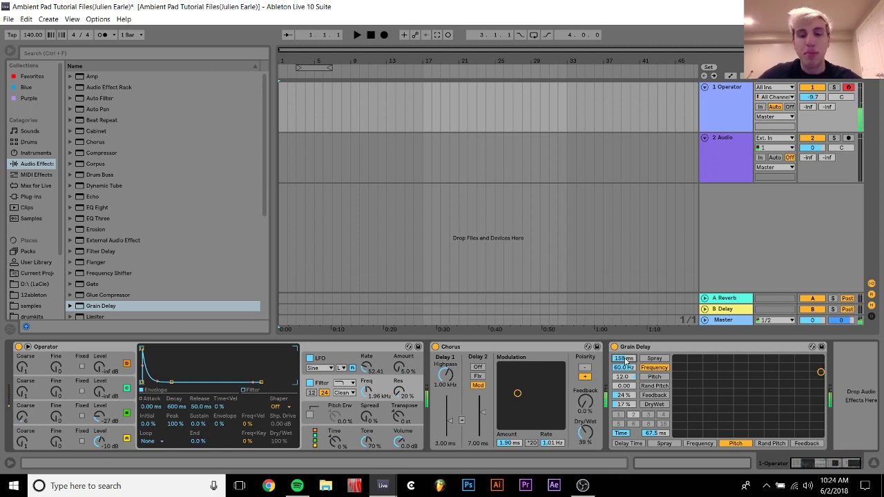
pyautogui.moveTo(628, 406)
pyautogui.mouseDown()
pyautogui.moveTo(628, 393)
pyautogui.moveTo(629, 421)
pyautogui.mouseUp()
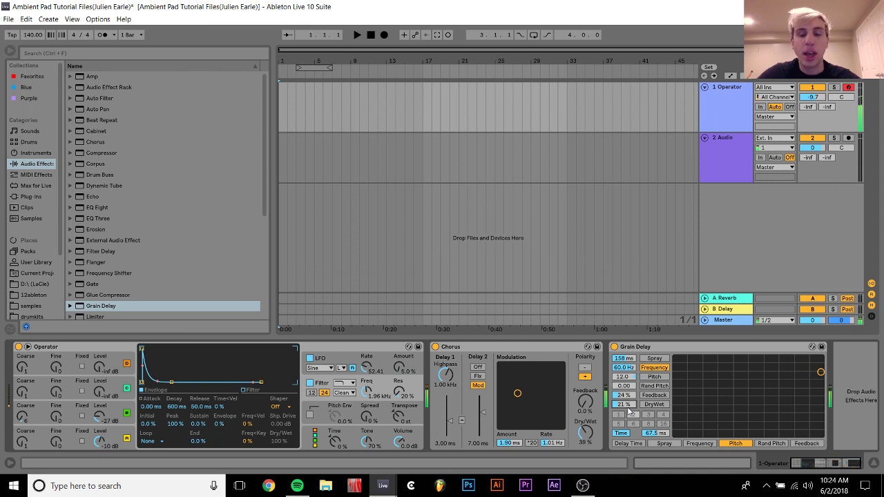
pyautogui.moveTo(624, 358)
pyautogui.mouseDown()
pyautogui.moveTo(623, 383)
pyautogui.moveTo(626, 360)
pyautogui.mouseUp()
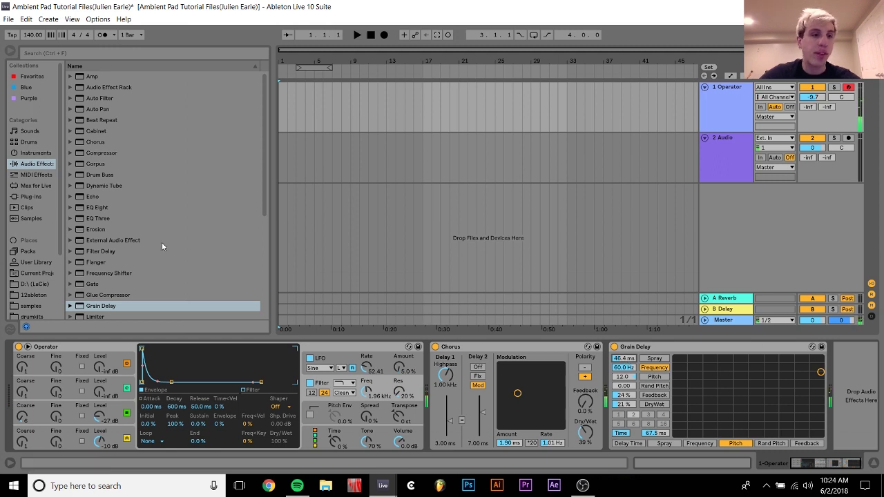
# Add a Reverb after the Grain Delay with a decay time of 9.38 s and dry/wet at 64%.
pyautogui.scroll(-5, 161, 242)
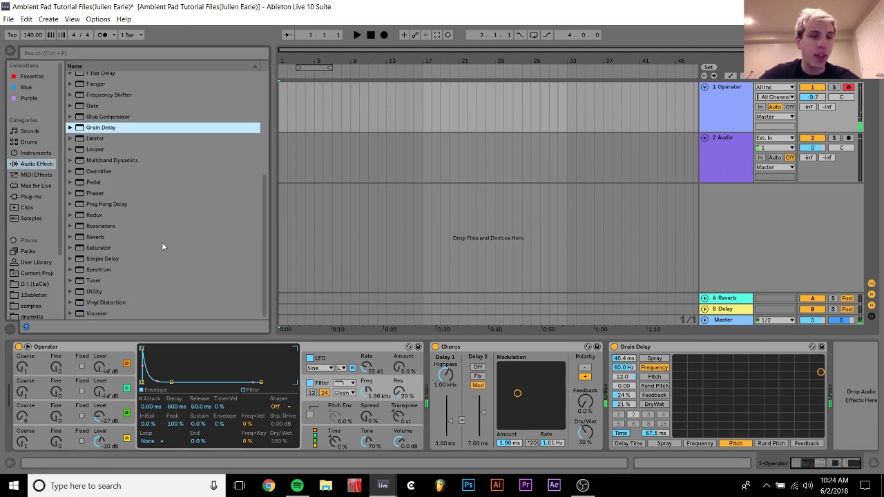
pyautogui.click(88, 238)
pyautogui.doubleClick(87, 238)
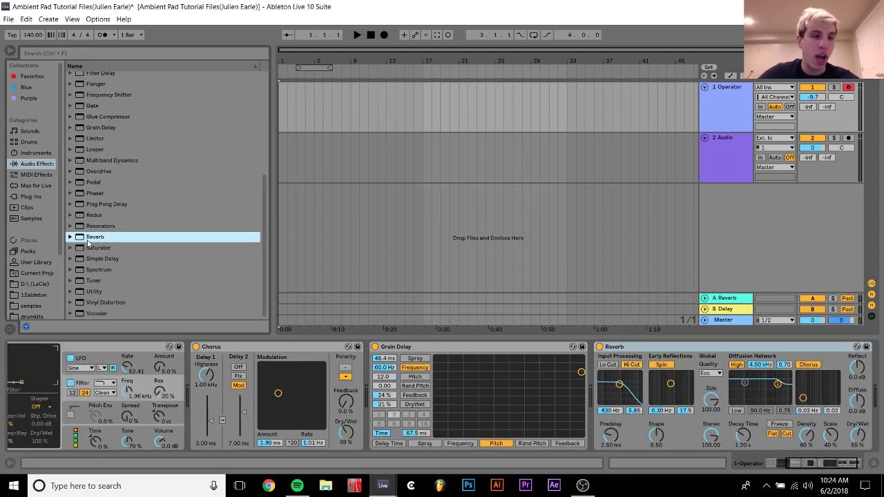
pyautogui.click(762, 397)
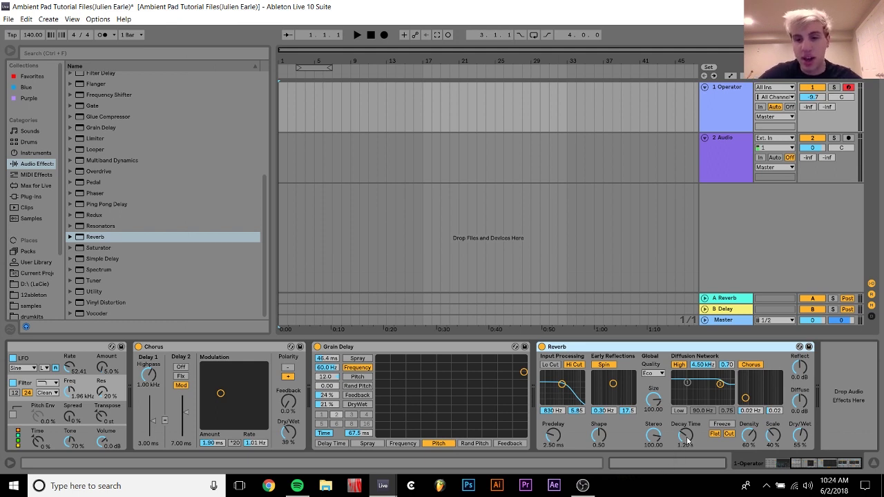
pyautogui.moveTo(686, 436)
pyautogui.mouseDown()
pyautogui.moveTo(690, 421)
pyautogui.moveTo(690, 442)
pyautogui.mouseUp()
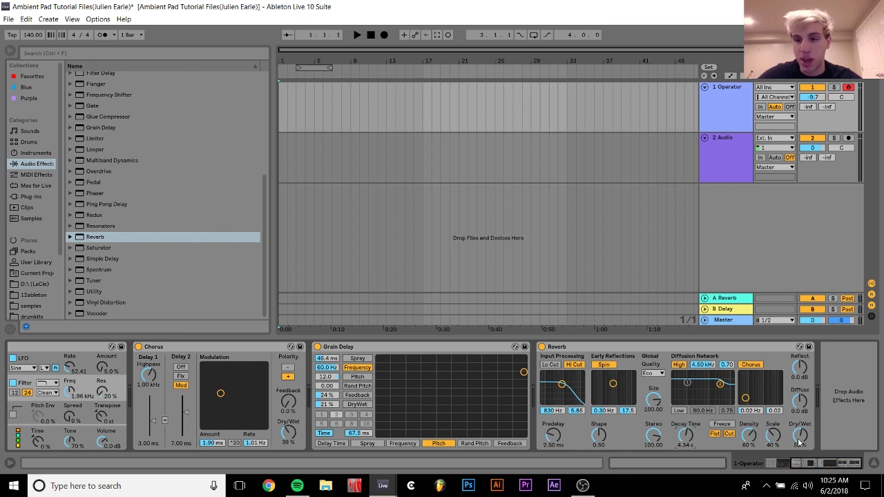
pyautogui.moveTo(800, 439); pyautogui.dragTo(799, 428)
pyautogui.moveTo(686, 441); pyautogui.dragTo(686, 438)
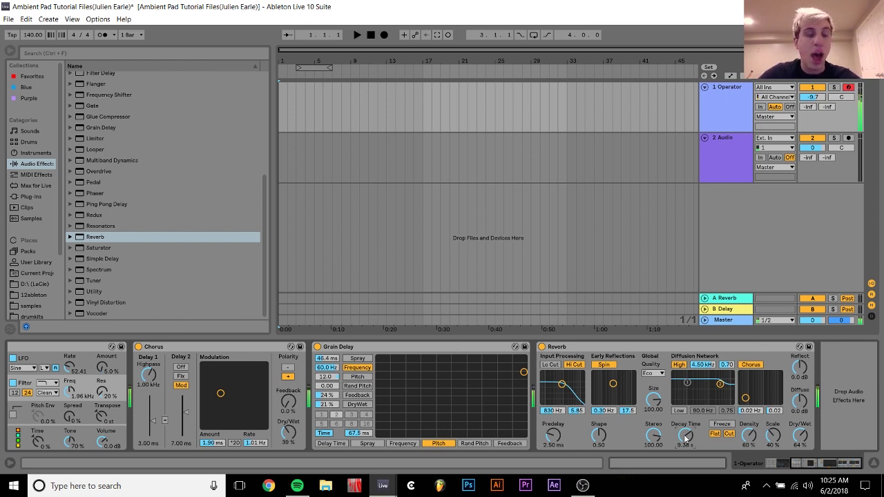
# Try an Auto Filter between Operator and the Chorus with a 633 Hz cutoff and LFO modulation, and remove it again.
pyautogui.click(129, 240)
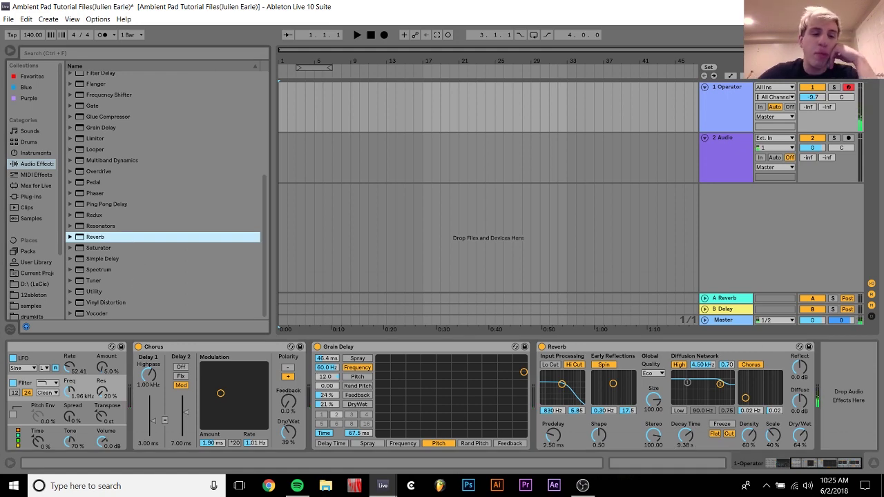
pyautogui.scroll(5, 351, 436)
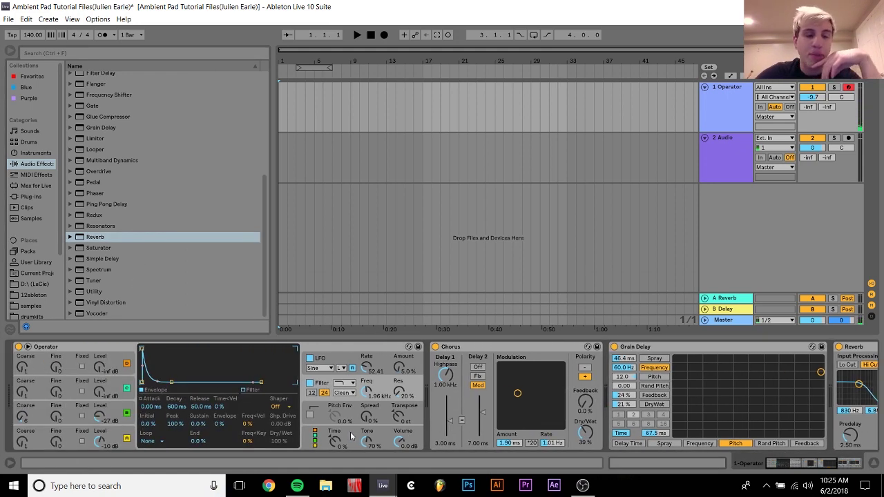
pyautogui.scroll(5, 109, 209)
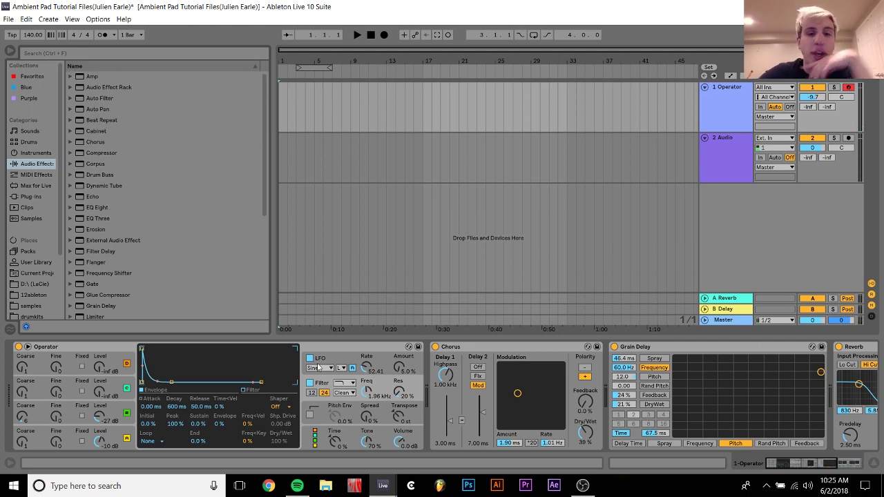
pyautogui.moveTo(100, 98); pyautogui.dragTo(459, 381)
pyautogui.moveTo(502, 405); pyautogui.dragTo(518, 403)
pyautogui.moveTo(637, 380)
pyautogui.mouseDown()
pyautogui.moveTo(636, 366)
pyautogui.moveTo(631, 380)
pyautogui.mouseUp()
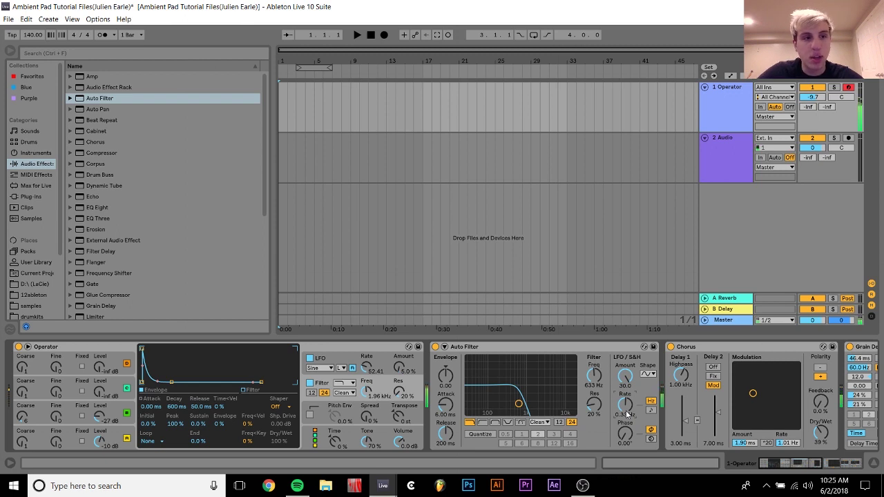
pyautogui.click(470, 347)
pyautogui.press('Delete')
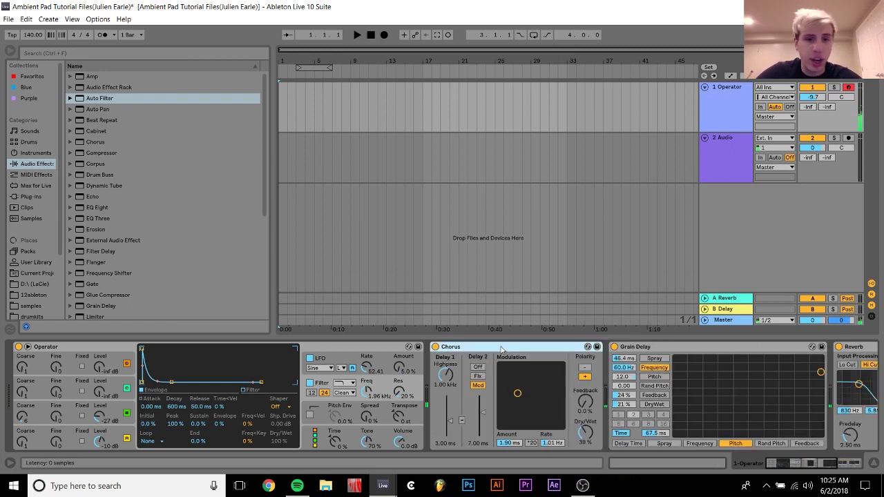
# Find the "haas effect" rack in the User Library, try it after the Reverb, and remove it again.
pyautogui.click(21, 263)
pyautogui.click(103, 54)
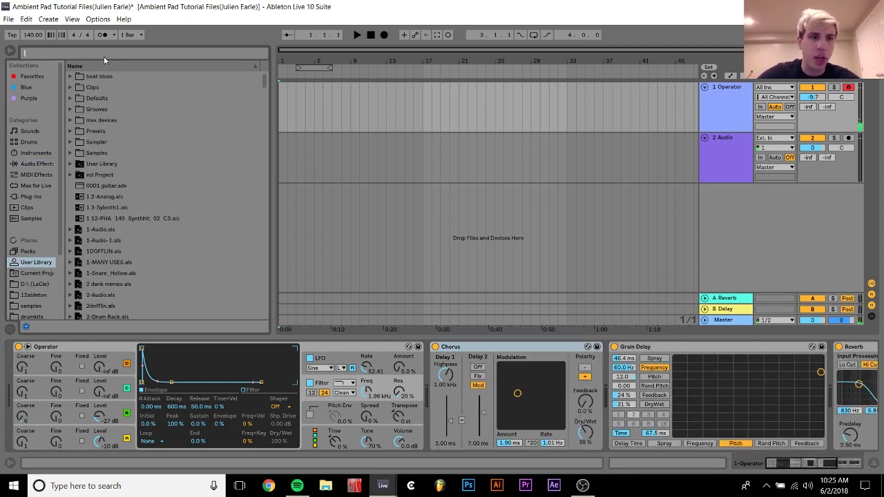
pyautogui.write('haas')
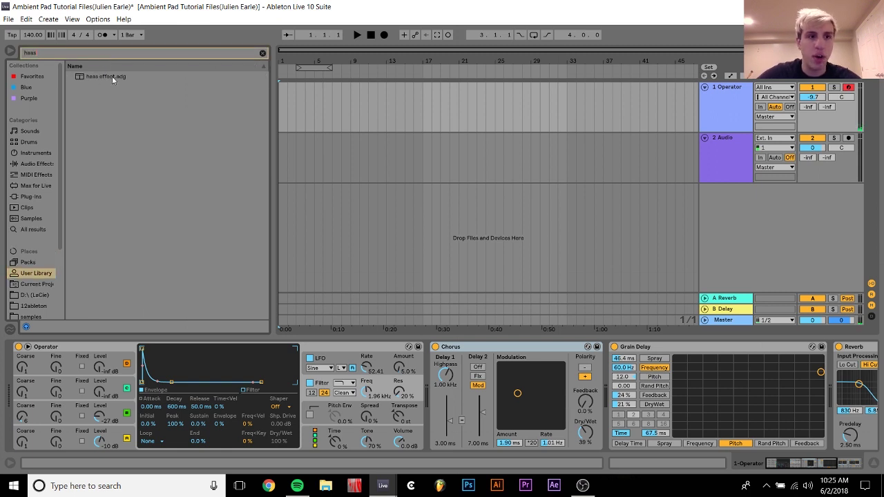
pyautogui.doubleClick(113, 78)
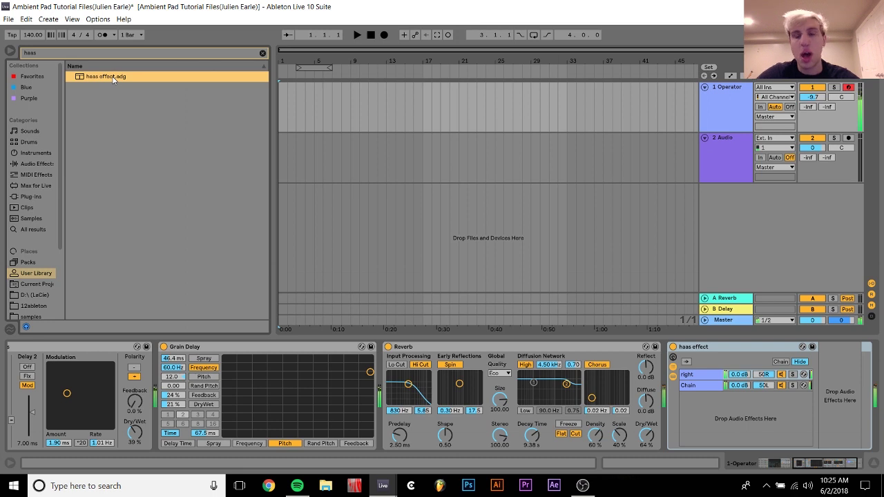
pyautogui.click(714, 353)
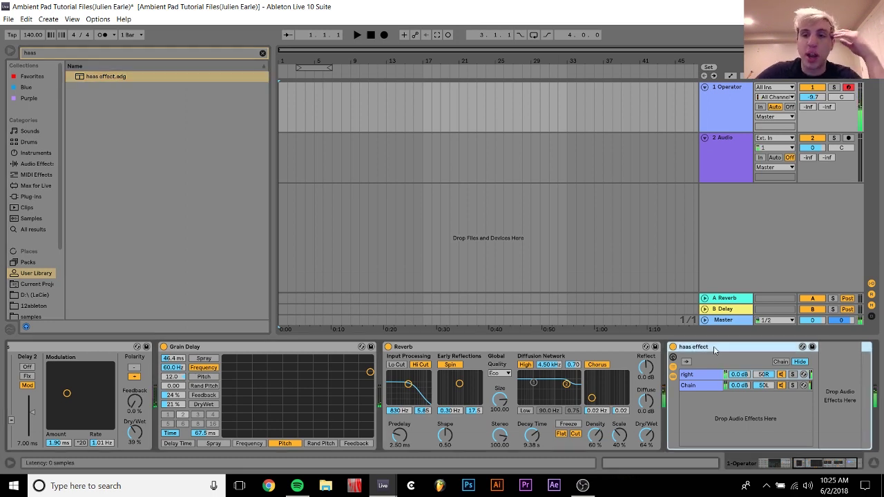
pyautogui.press('Delete')
pyautogui.scroll(5, 295, 378)
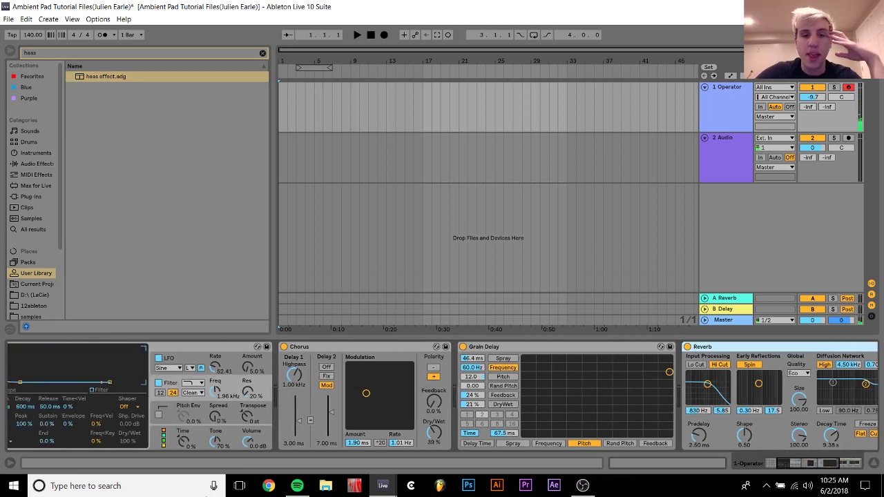
pyautogui.scroll(3, 185, 392)
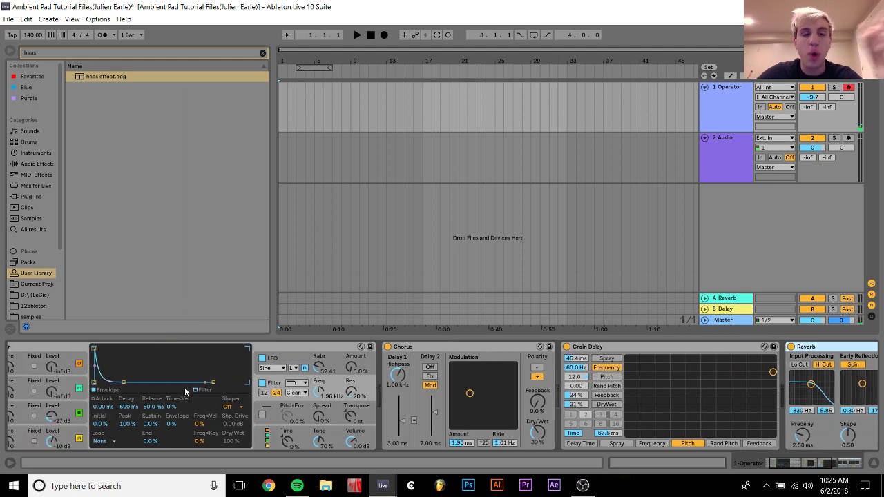
pyautogui.scroll(2, 185, 391)
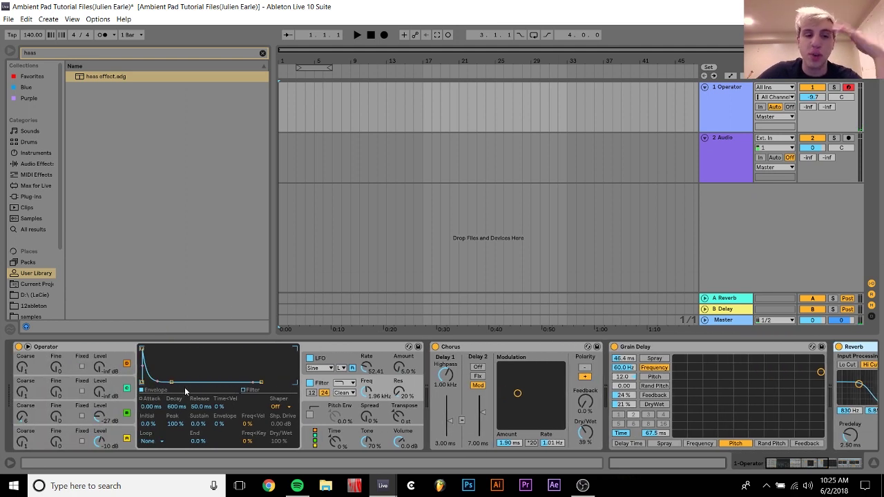